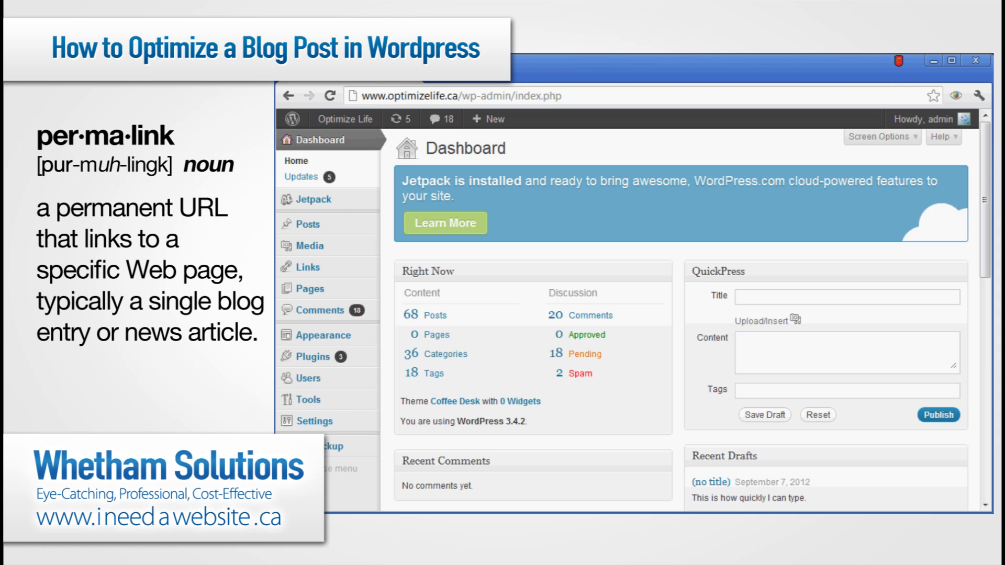
# - Set the permalink structure to Custom Structure /%category%/%postname%/ and save the changes
pyautogui.moveTo(310, 424)
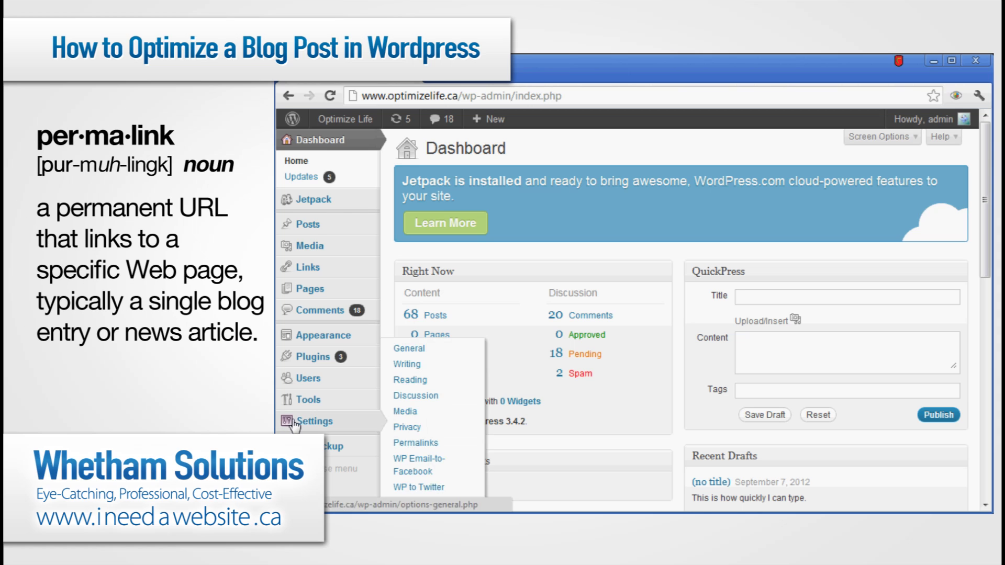
pyautogui.click(414, 446)
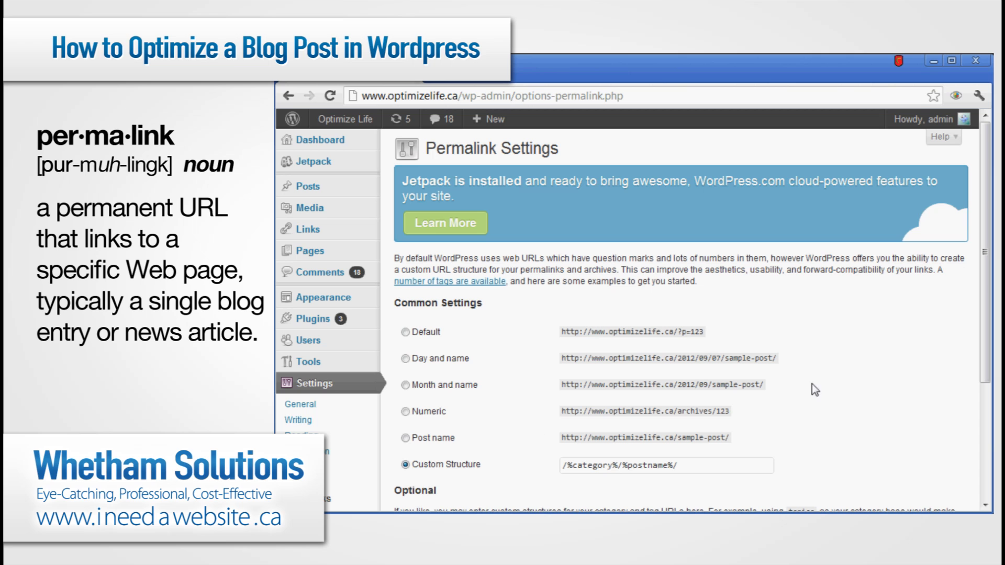
pyautogui.moveTo(982, 280); pyautogui.dragTo(991, 400)
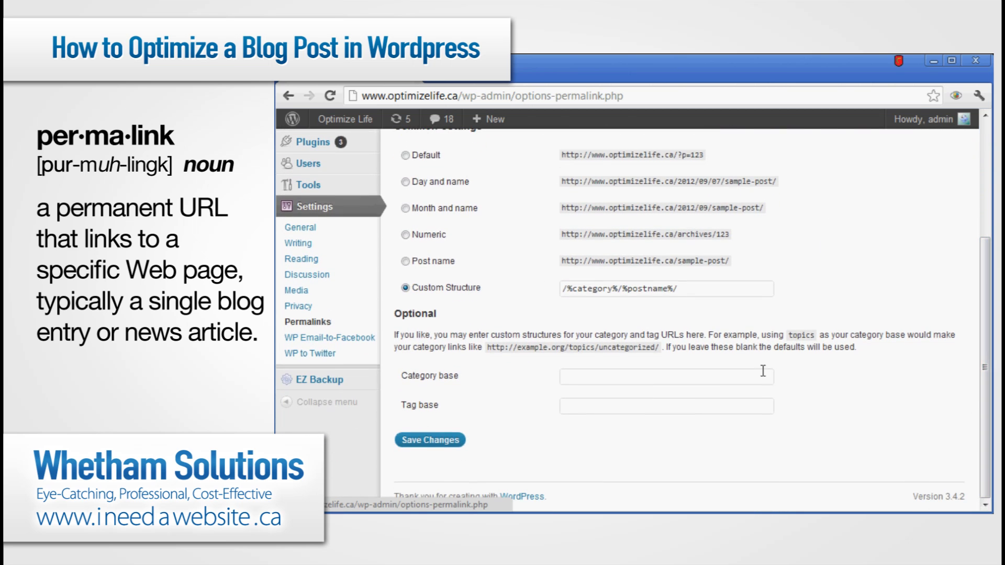
pyautogui.click(706, 288)
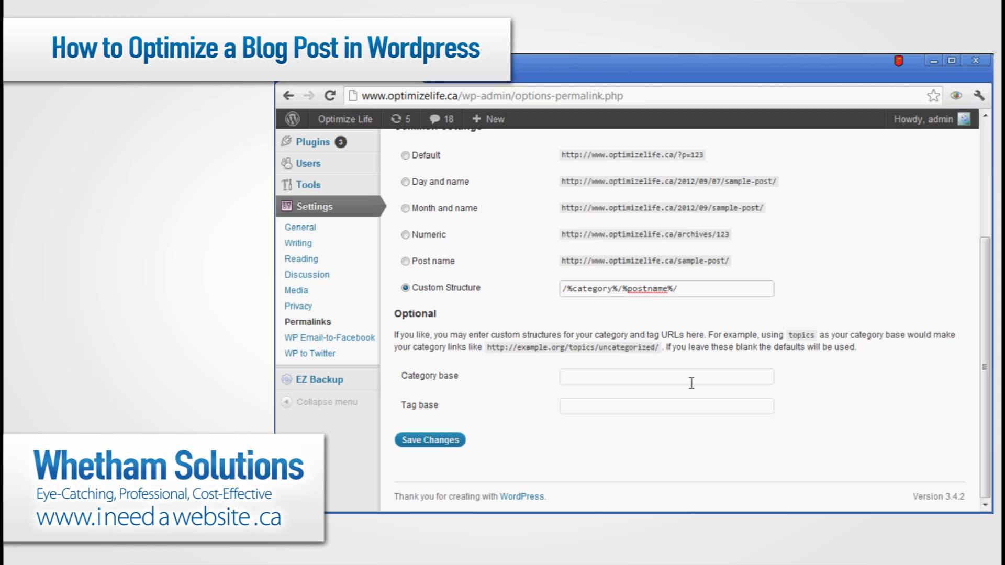
pyautogui.click(450, 441)
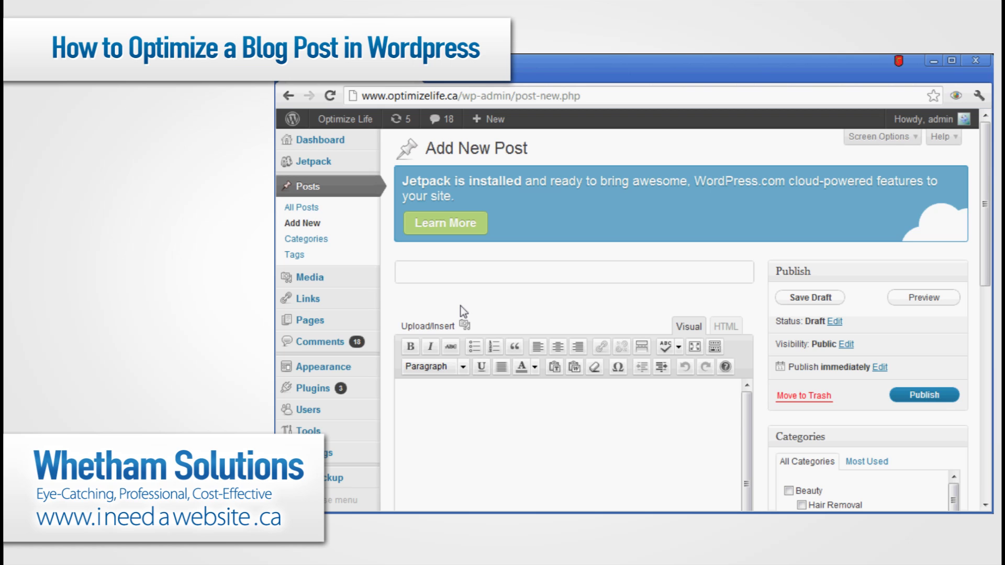
# - Type the title 'My Main Keyword Phase' followed by the extra text 'and Some Other Text'
pyautogui.write('My Main Keyword Phase')
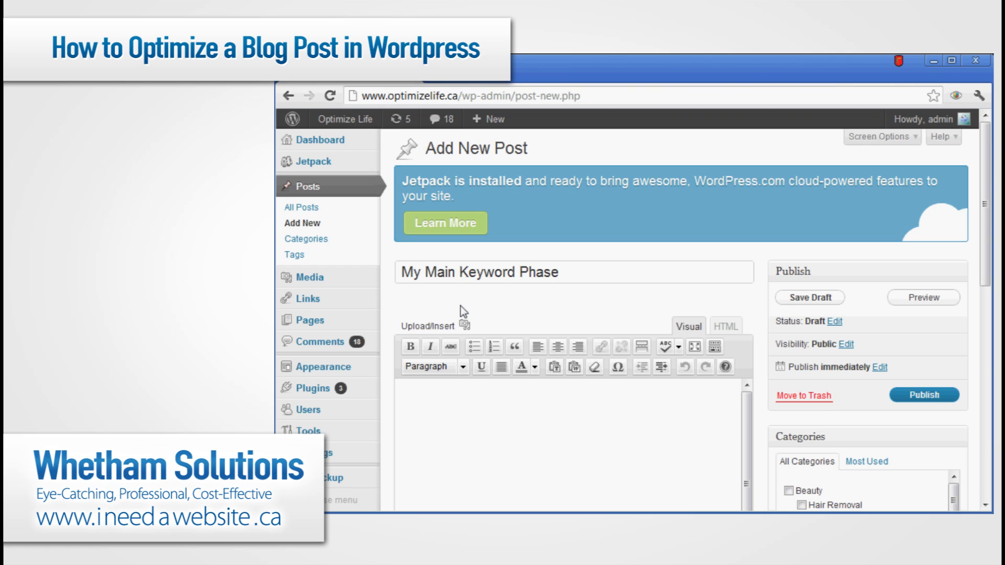
pyautogui.write('and Some Other Text')
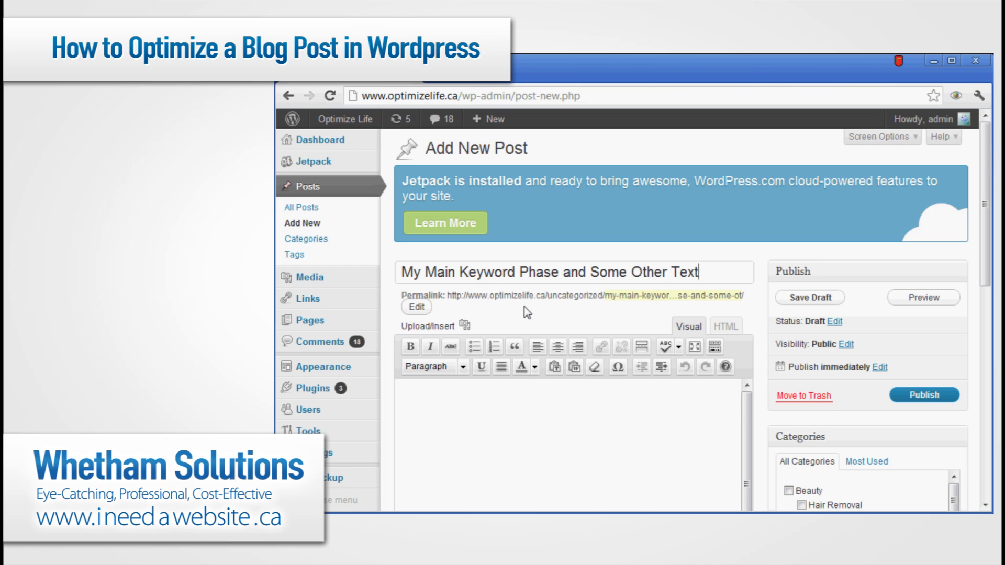
# - Delete everything after 'Phase' so the title reads just 'My Main Keyword Phase'
pyautogui.click(558, 272)
pyautogui.moveTo(558, 272); pyautogui.dragTo(406, 268)
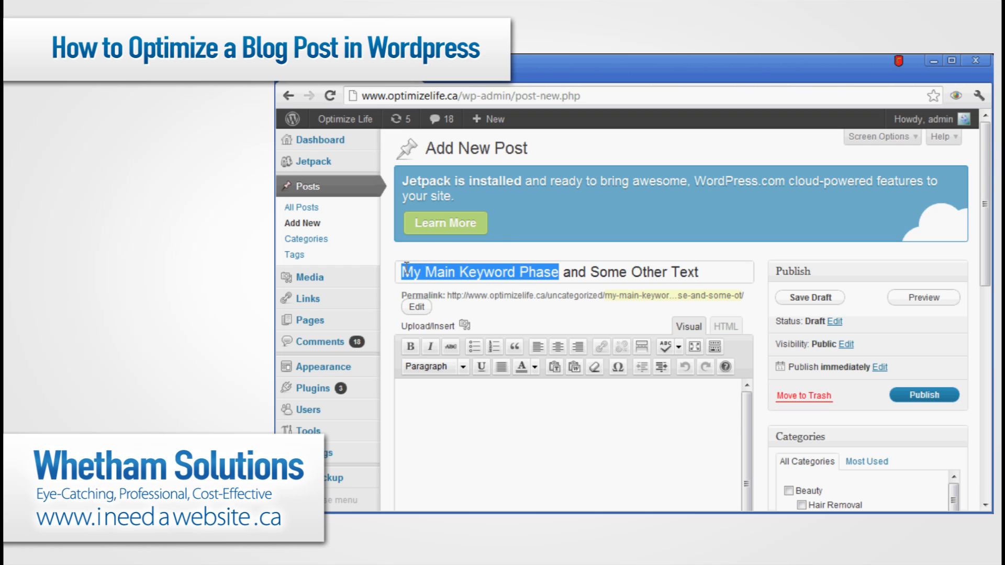
pyautogui.press('Right')
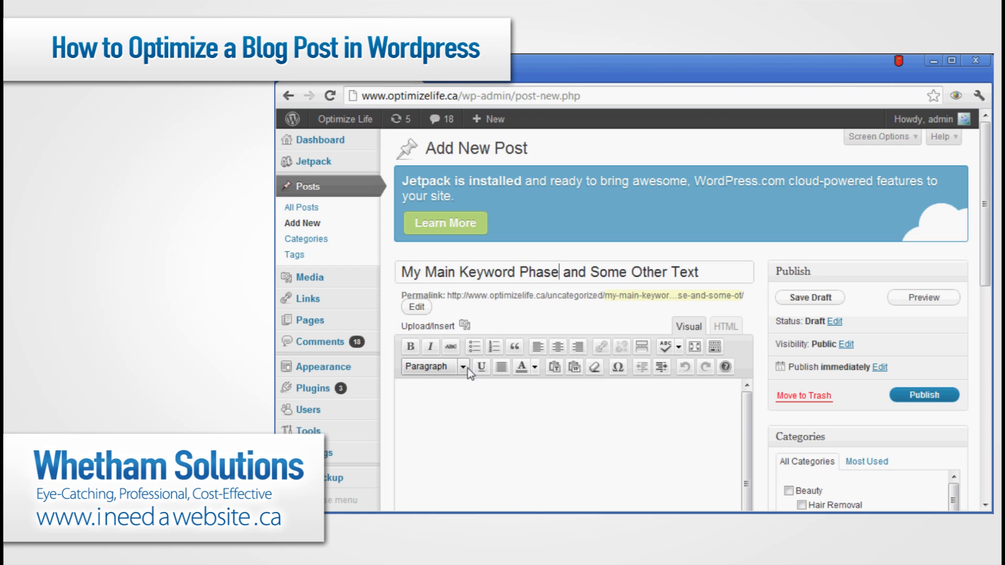
pyautogui.write('-')
pyautogui.press('BackSpace')
pyautogui.press('BackSpace')
pyautogui.write(':')
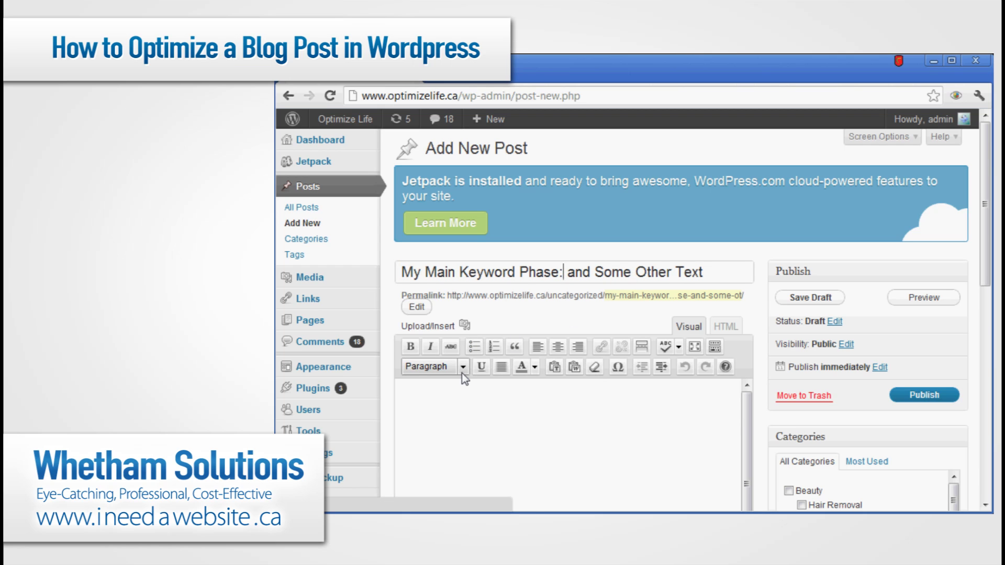
pyautogui.press('BackSpace')
pyautogui.press('Delete')
pyautogui.press('Delete')
pyautogui.press('Delete')
pyautogui.press('Delete')
pyautogui.press('Delete')
pyautogui.press('Delete')
pyautogui.press('Delete')
pyautogui.press('Delete')
pyautogui.press('Delete')
pyautogui.press('Delete')
pyautogui.press('Delete')
pyautogui.press('Delete')
pyautogui.press('Delete')
pyautogui.press('Delete')
pyautogui.press('Delete')
pyautogui.press('Delete')
pyautogui.press('Delete')
pyautogui.press('Delete')
pyautogui.press('Delete')
pyautogui.press('Delete')
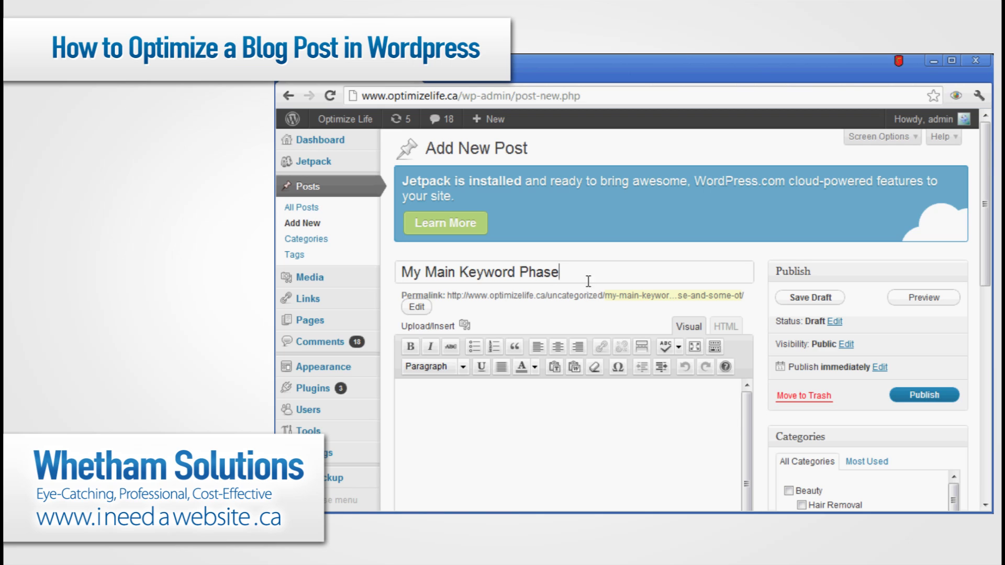
pyautogui.moveTo(575, 272); pyautogui.dragTo(401, 269)
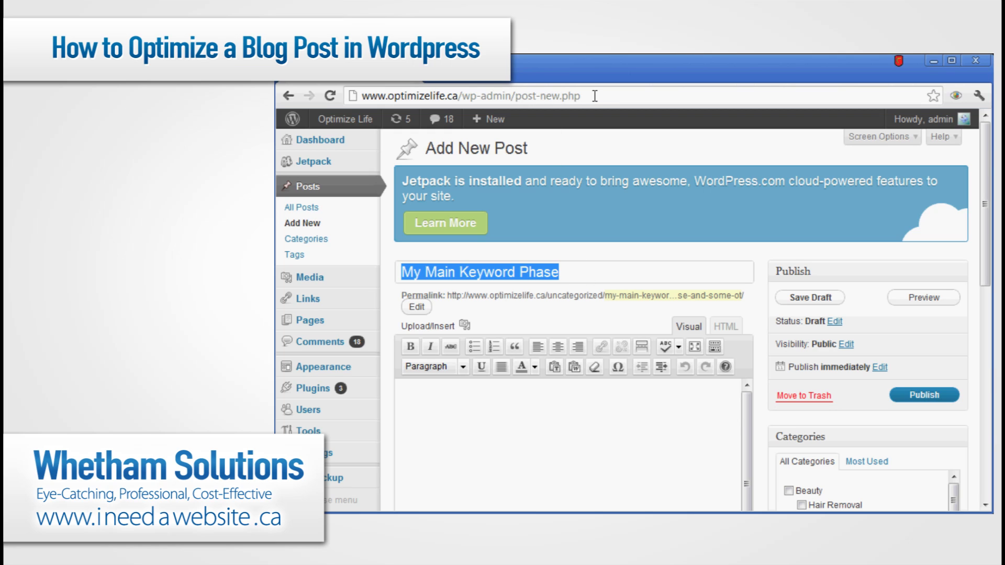
# - Paste the Lorem ipsum paragraph into the Visual editor body below the title
pyautogui.click(589, 409)
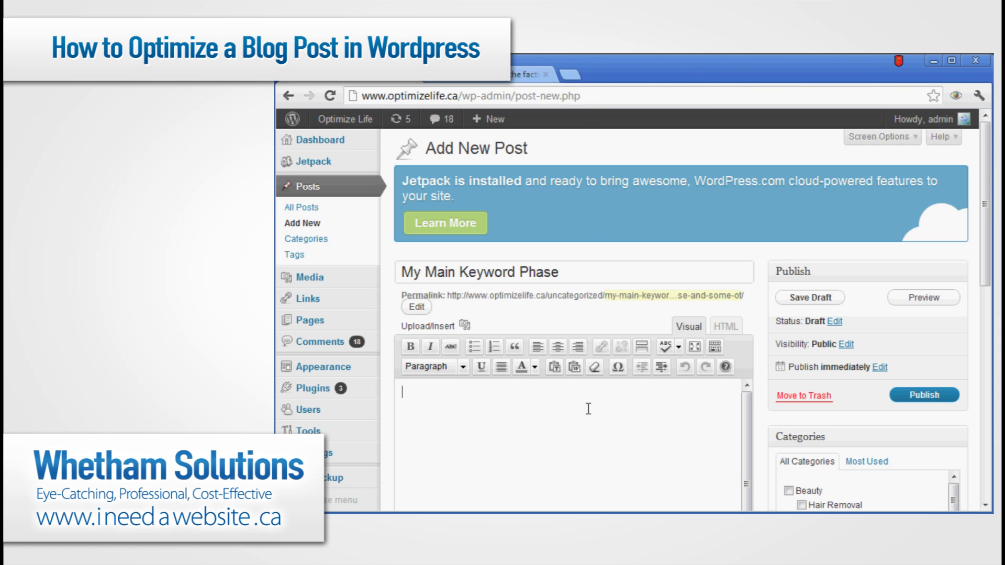
pyautogui.write('Lorem ipsum dolor sit amet, consectetur adipiscing elit. In volutpat ante vitae ipsum accumsan facilisis. Integer scelerisque dui quis purus eleifend faucibus. Pellentesque vehicula nisl sit amet nibh scelerisque fermentum. Aenean dignissim felis vitae ante interdum blandit. Pellentesque laoreet bibendum tristique. Nunc pulvinar quam non enim pellentesque vel cursus metus pellentesque. Nunc id augue felis, eleifend cursus magna. Quisque sed feugiat ligula. Pellentesque non lectus orci, nec sagittis nibh. Ut commodo urna semper enim ultrices consectetur. Aliquam luctus magna et ante malesuada pretium.')
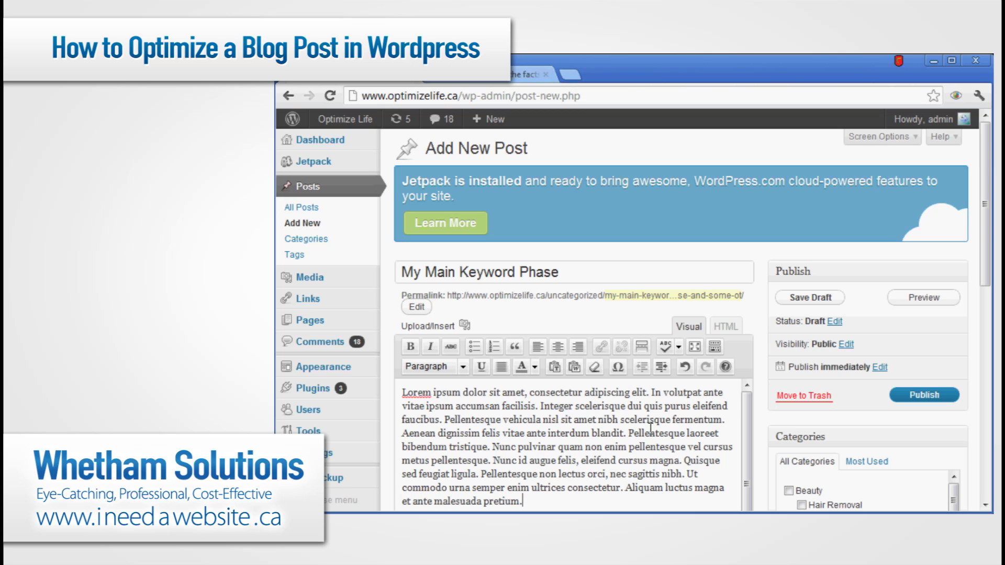
pyautogui.moveTo(585, 272); pyautogui.dragTo(407, 271)
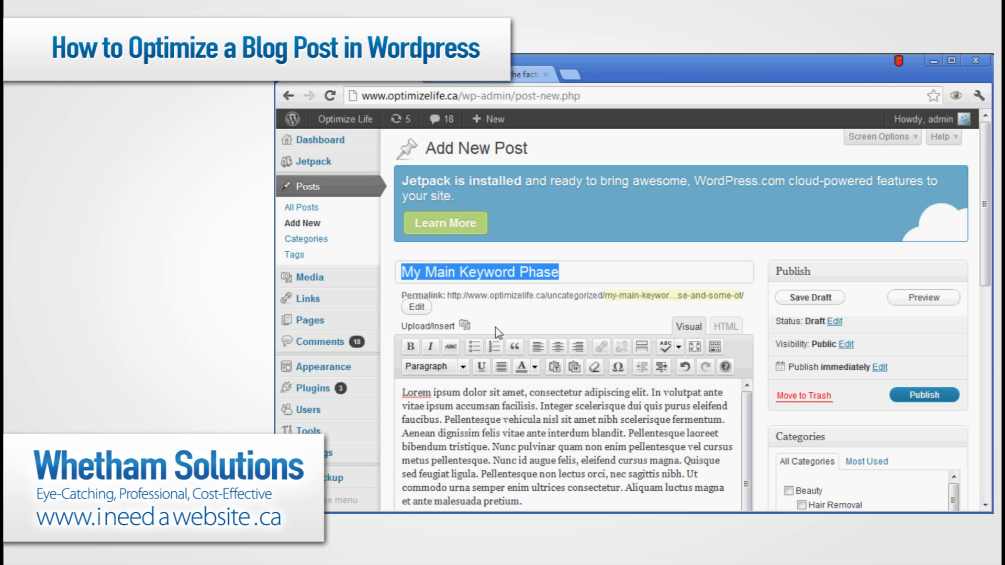
pyautogui.click(584, 436)
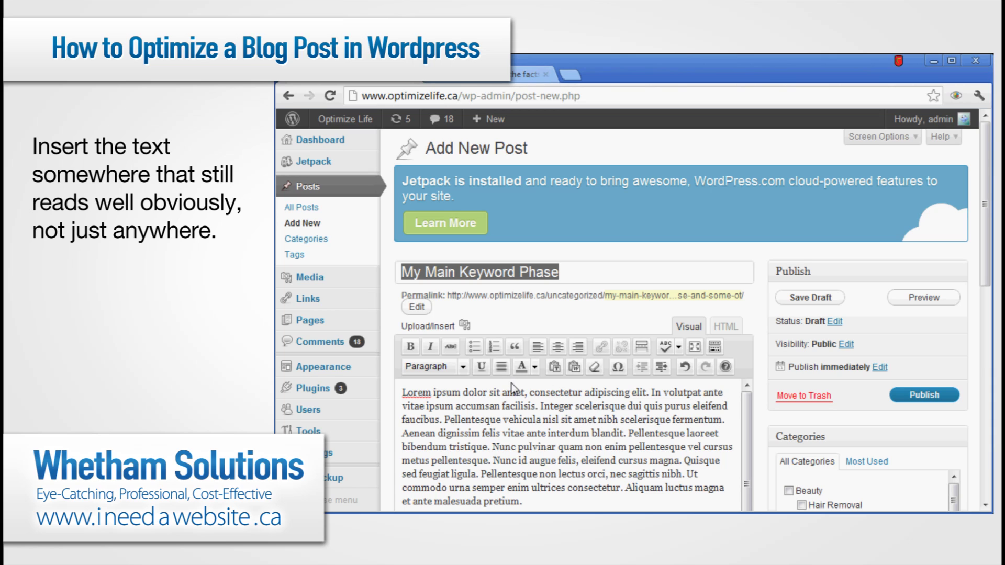
# - Insert 'my main keyword phrase' into the body after 'Integer' and after the second 'Pellentesque'
pyautogui.click(527, 392)
pyautogui.write('my keyw')
pyautogui.press('BackSpace')
pyautogui.press('BackSpace')
pyautogui.press('BackSpace')
pyautogui.press('BackSpace')
pyautogui.write('main keyword phrase')
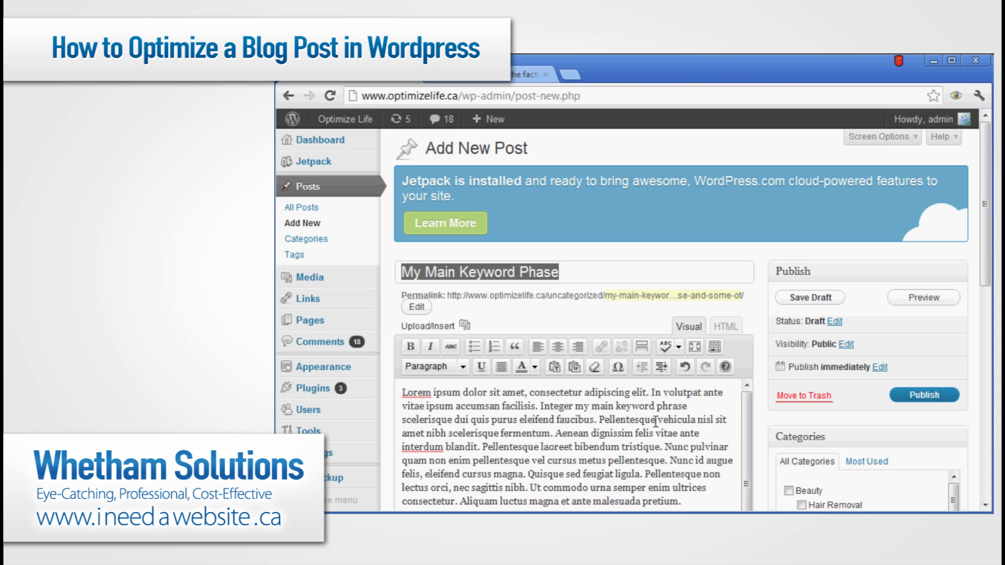
pyautogui.click(482, 447)
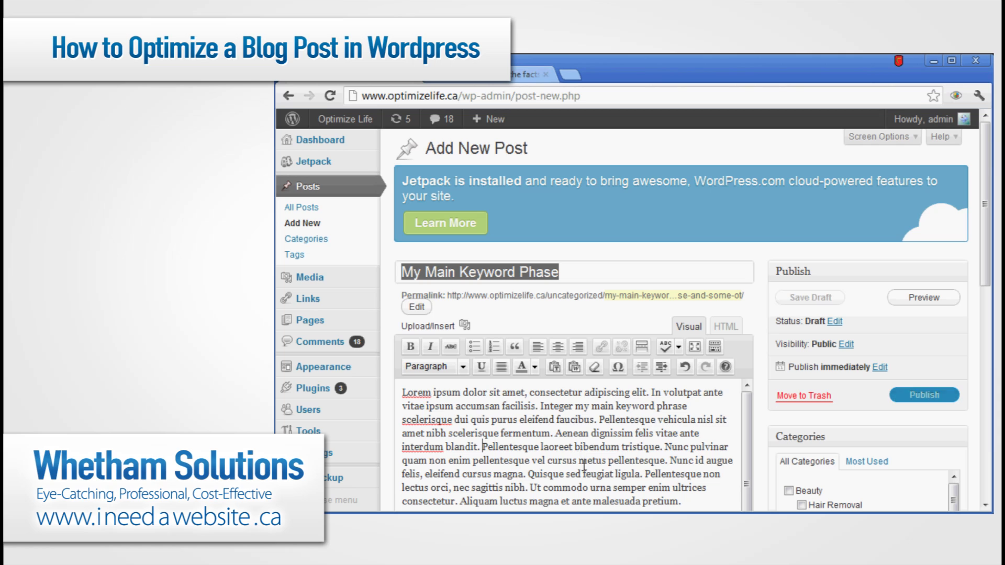
pyautogui.click(540, 448)
pyautogui.write('my main keyword phrase')
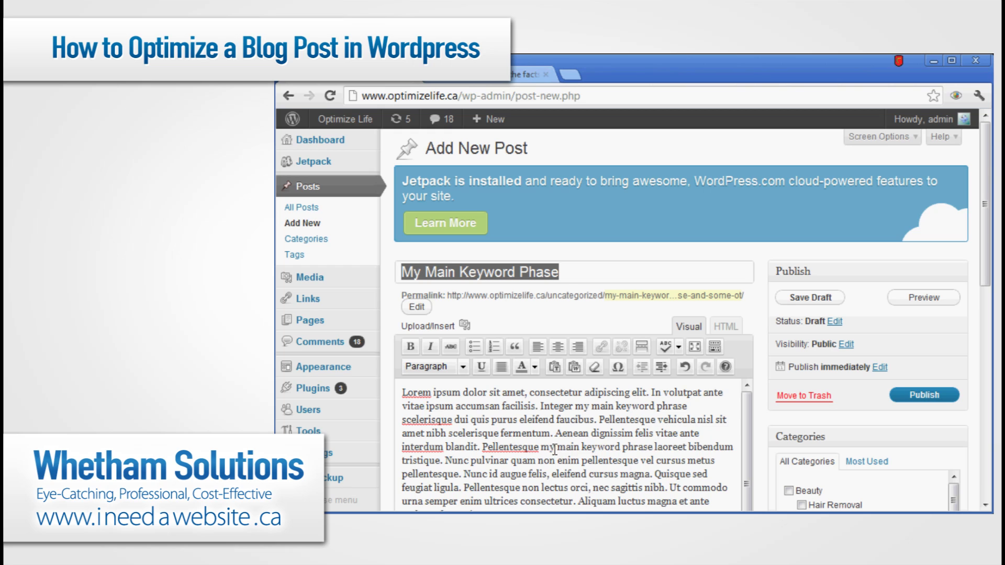
# - Bold the second 'my main keyword phrase', the one following 'Pellentesque'
pyautogui.keyDown('shift'); pyautogui.click(542, 448); pyautogui.keyUp('shift')
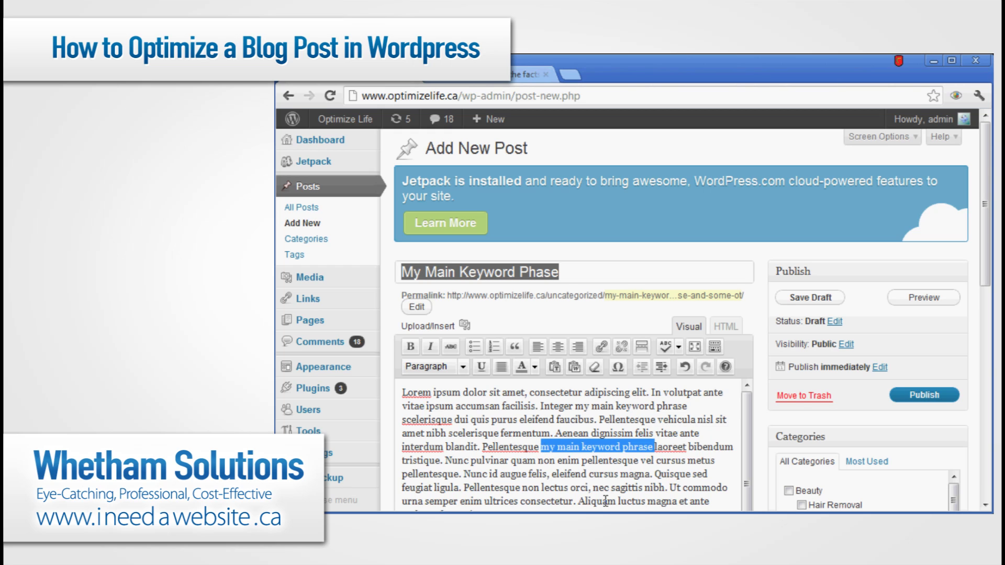
pyautogui.hotkey('ctrl', 'b')
pyautogui.click(632, 436)
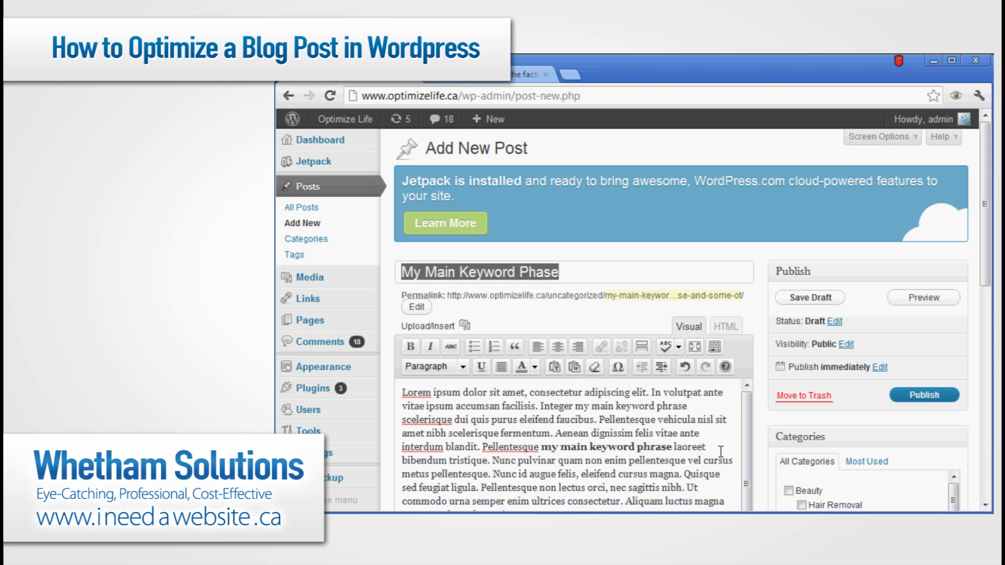
pyautogui.moveTo(746, 421); pyautogui.dragTo(746, 449)
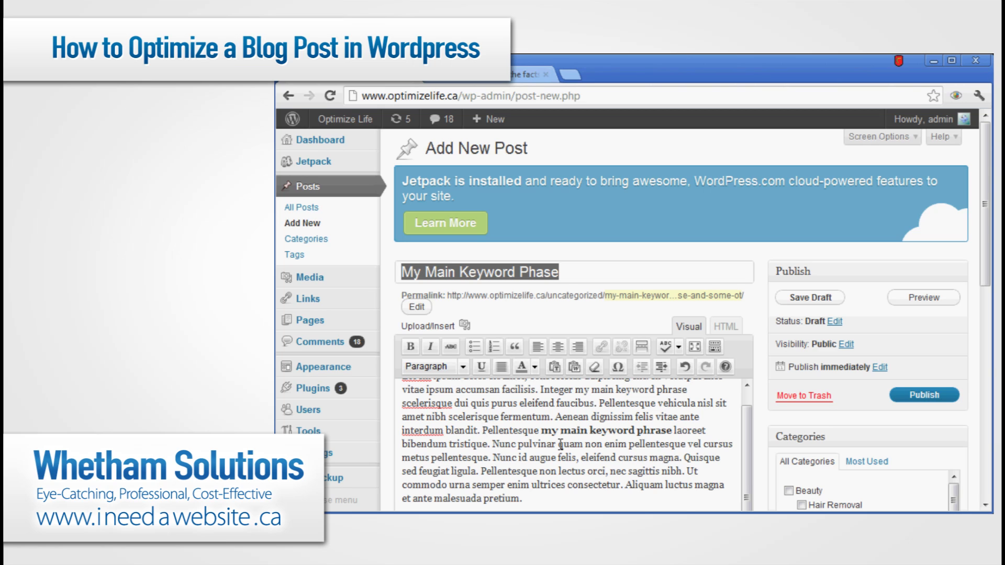
# - Insert a new line 'Some type of Keyword and another Saying' above the bolded keyword paragraph
pyautogui.press('Return')
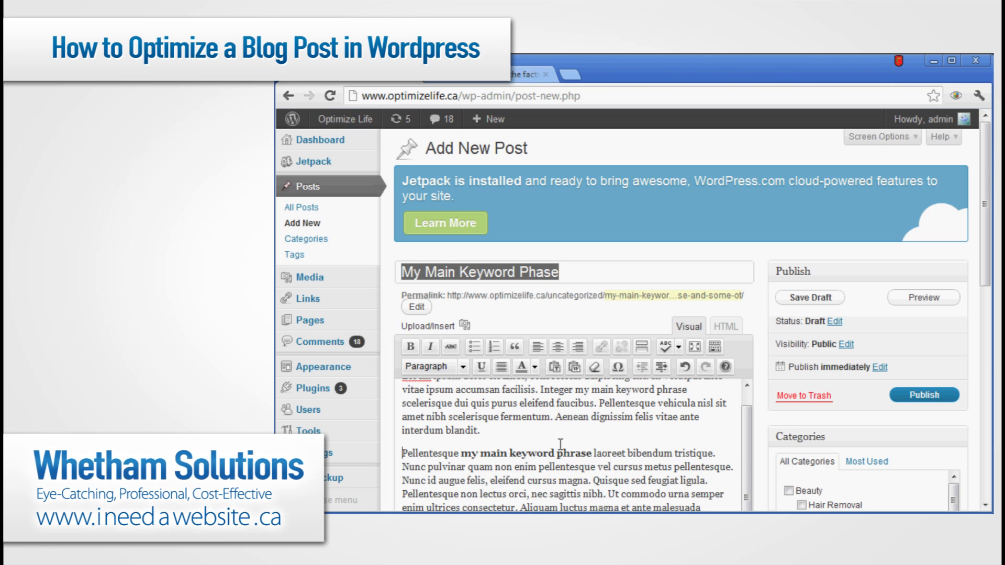
pyautogui.press('Return')
pyautogui.press('Up')
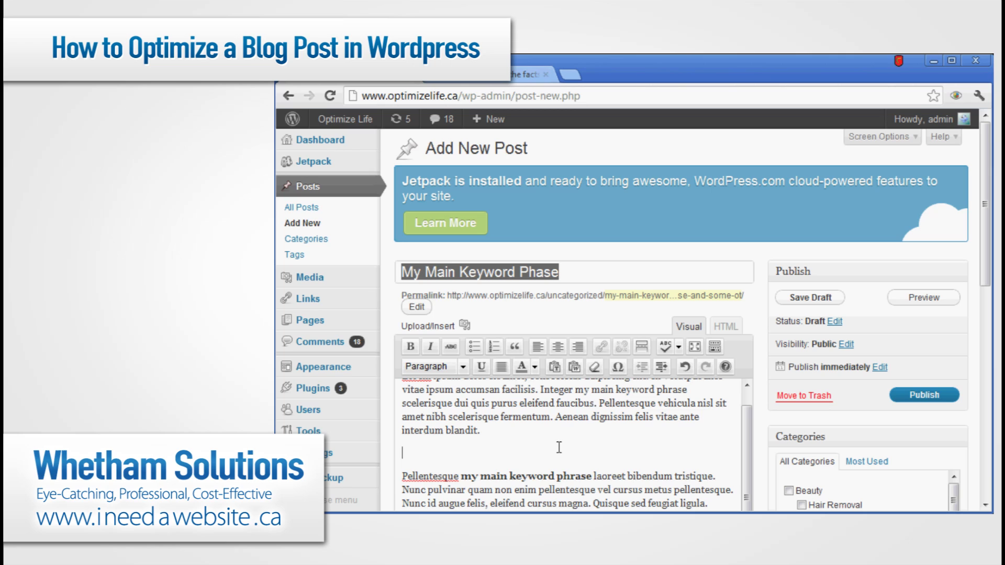
pyautogui.write('Some type of Keyword and another Saying')
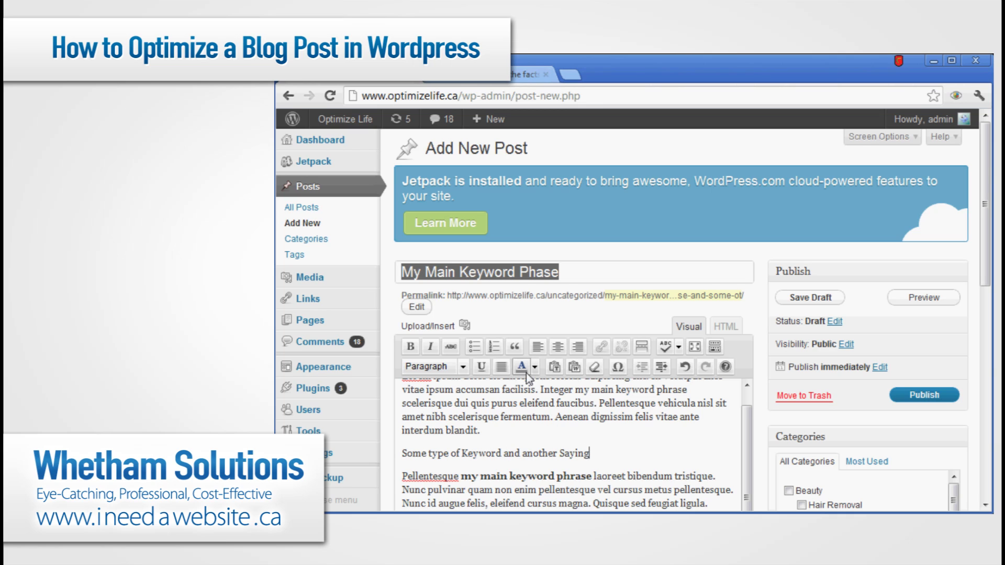
pyautogui.doubleClick(480, 454)
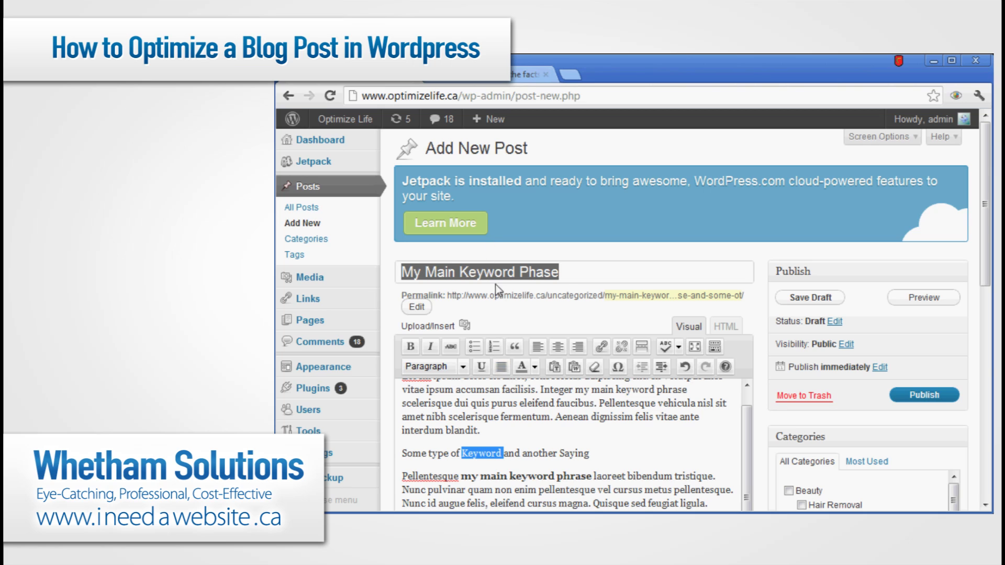
pyautogui.click(482, 276)
pyautogui.moveTo(515, 272); pyautogui.dragTo(467, 270)
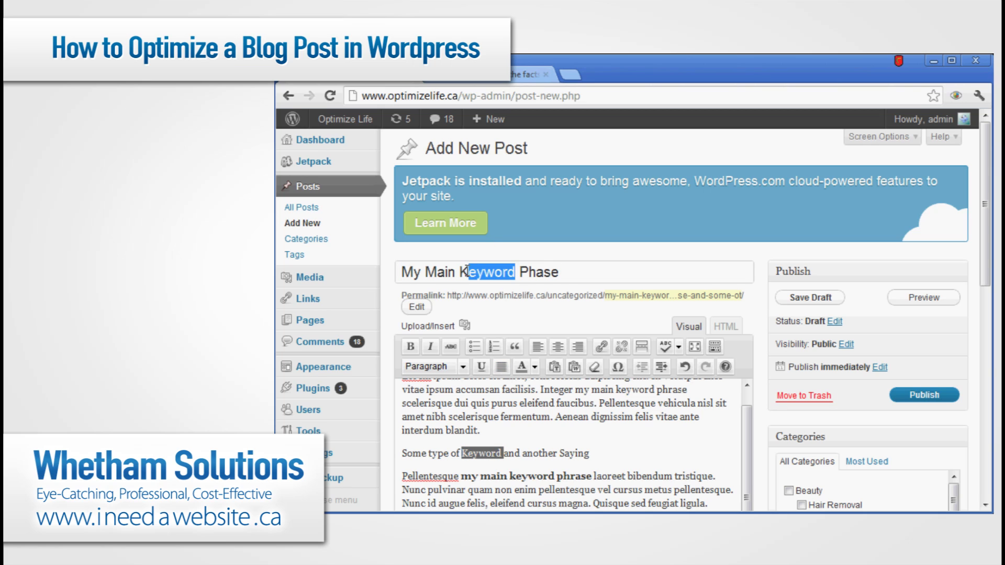
pyautogui.doubleClick(582, 454)
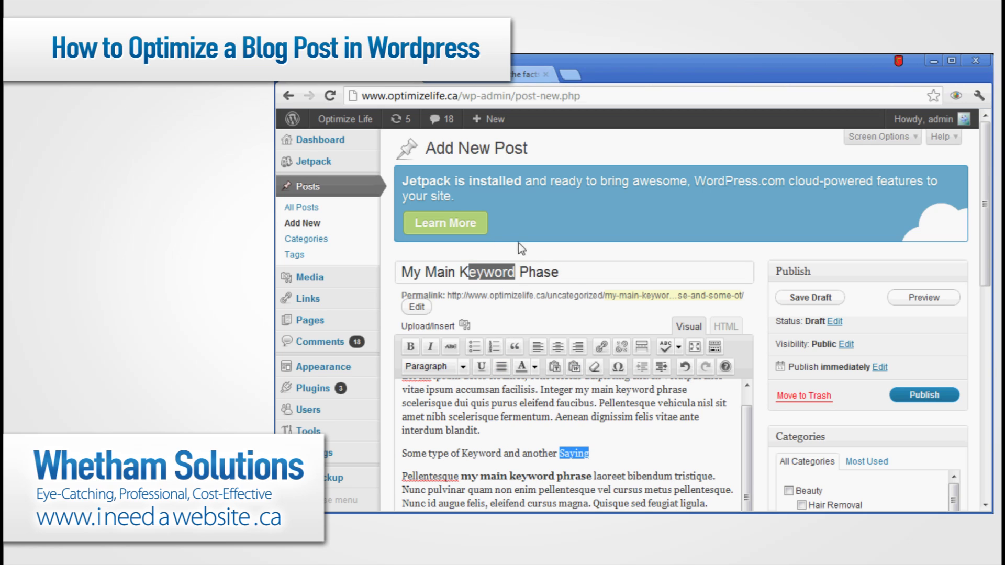
pyautogui.doubleClick(539, 272)
pyautogui.click(615, 455)
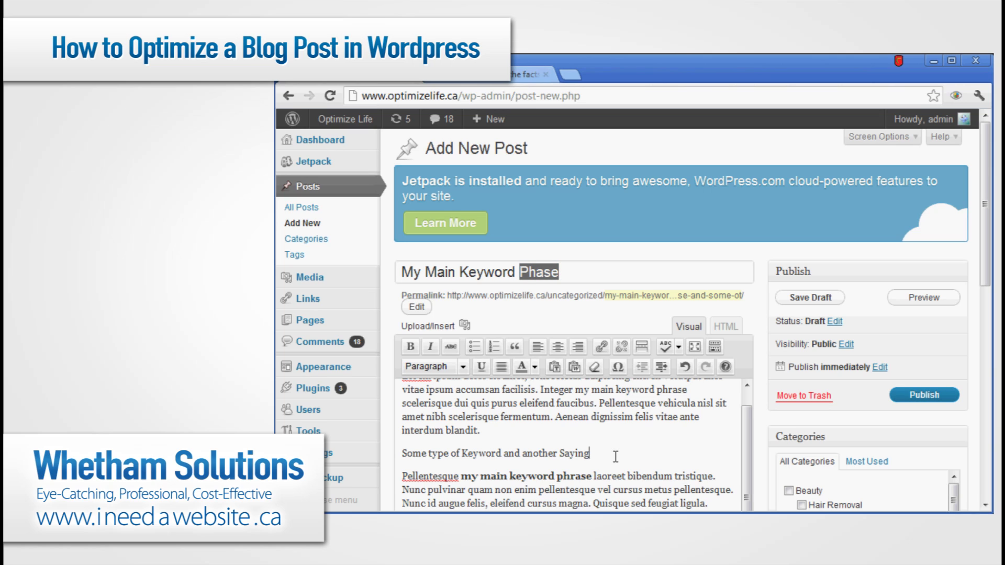
pyautogui.moveTo(570, 271); pyautogui.dragTo(417, 263)
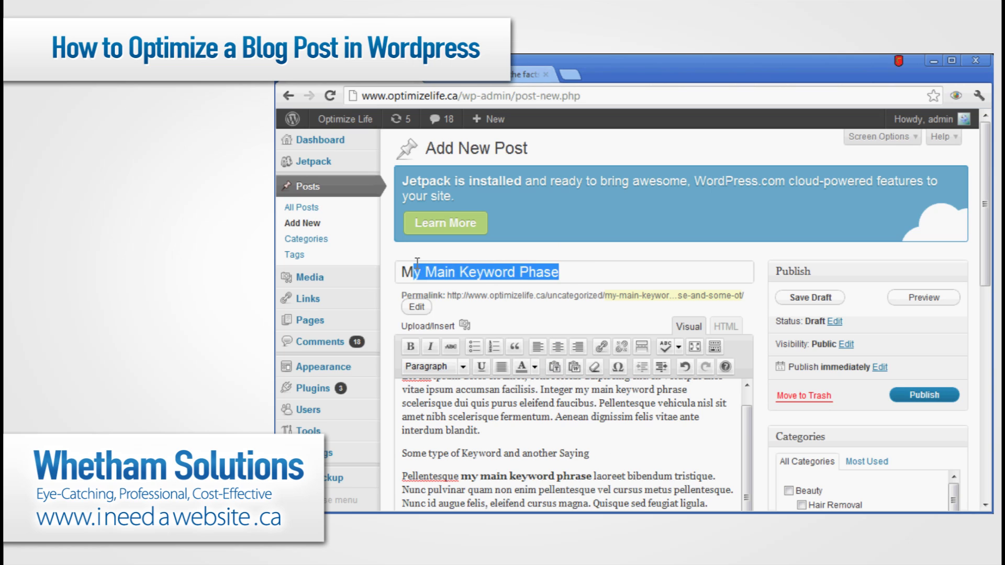
pyautogui.click(573, 272)
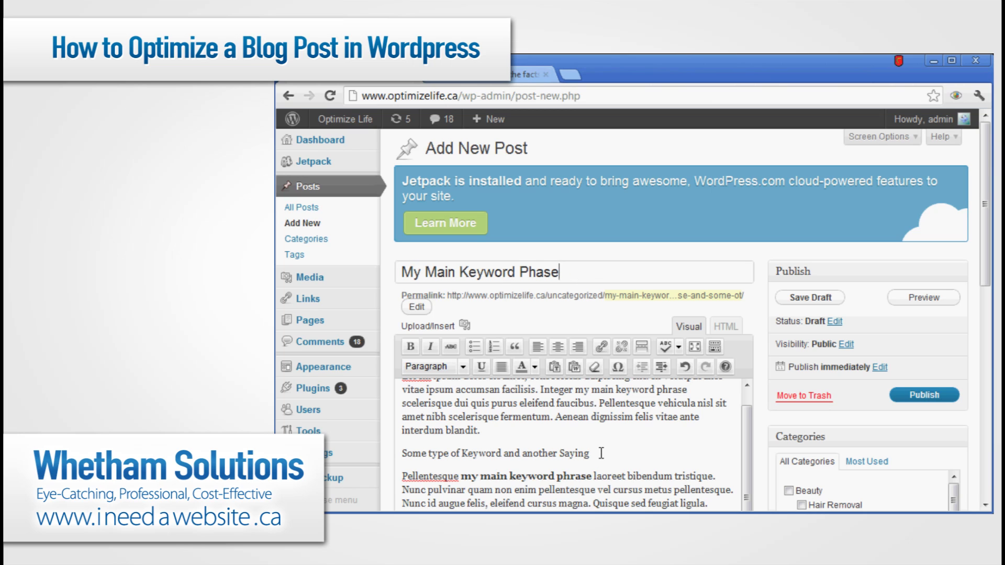
pyautogui.moveTo(602, 453); pyautogui.dragTo(401, 449)
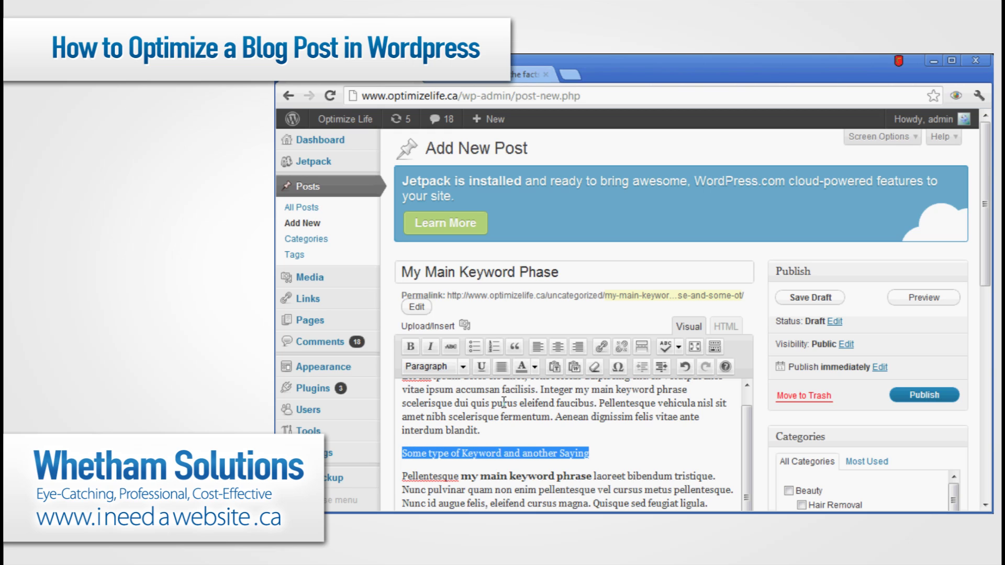
# - Format the line 'Some type of Keyword and another Saying' as Heading 2
pyautogui.click(463, 368)
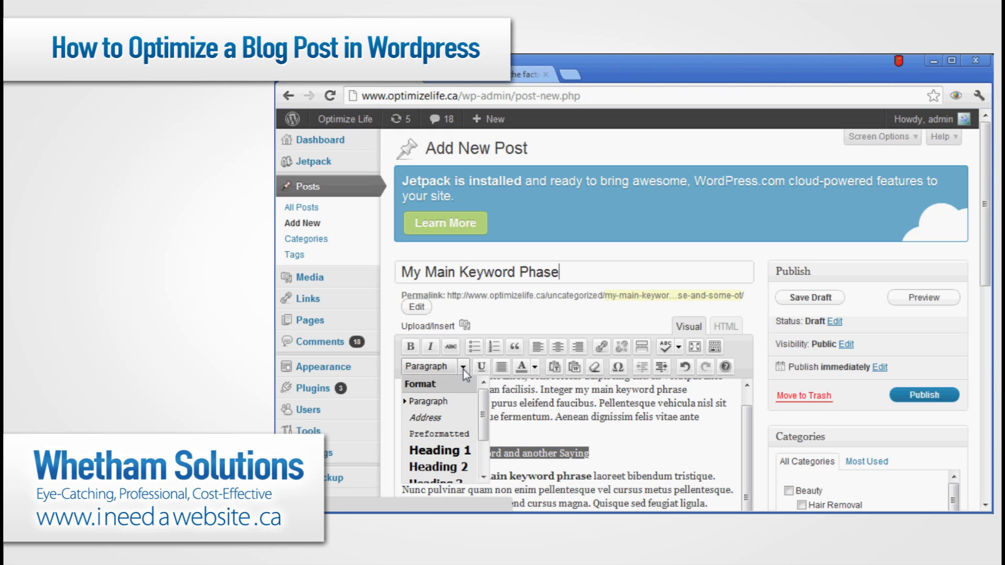
pyautogui.click(463, 466)
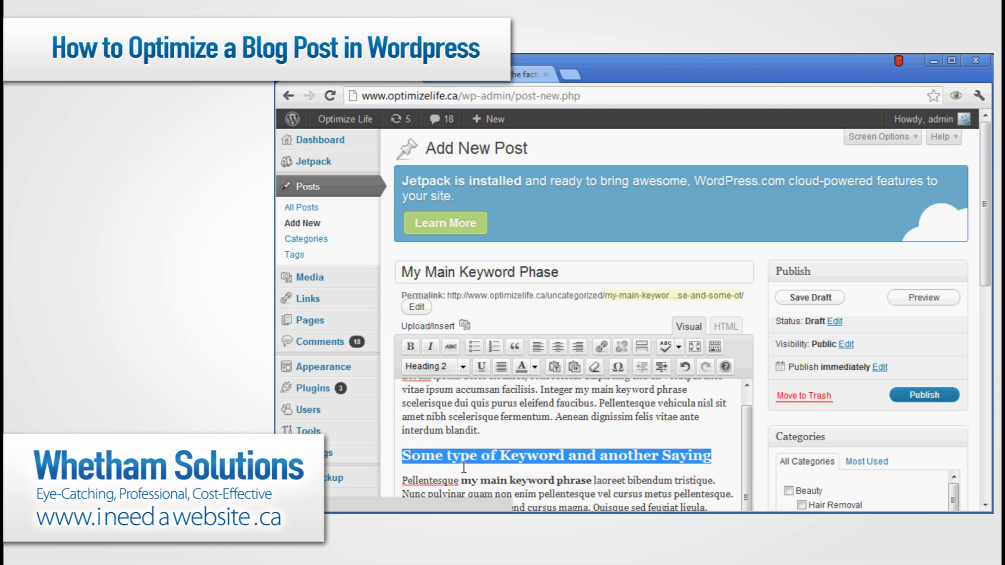
pyautogui.click(515, 461)
pyautogui.moveTo(715, 453); pyautogui.dragTo(402, 445)
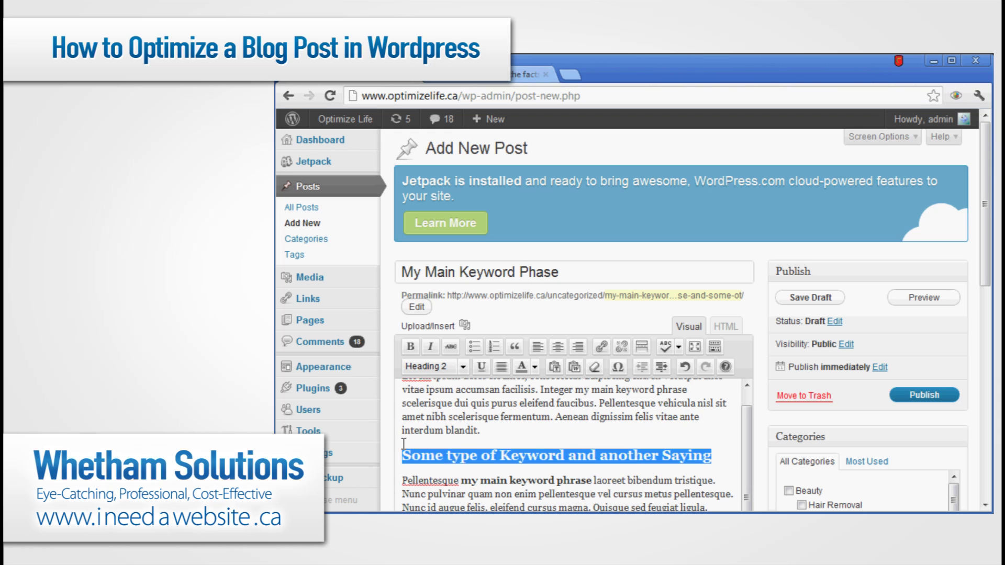
pyautogui.click(491, 456)
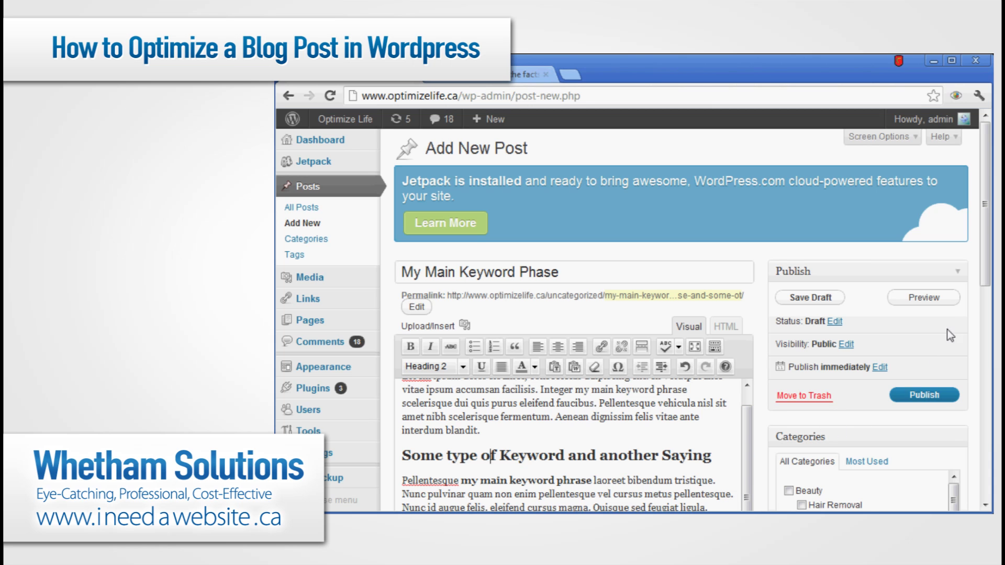
# - Tick the Marketing checkbox in the Categories box
pyautogui.moveTo(979, 250); pyautogui.dragTo(985, 335)
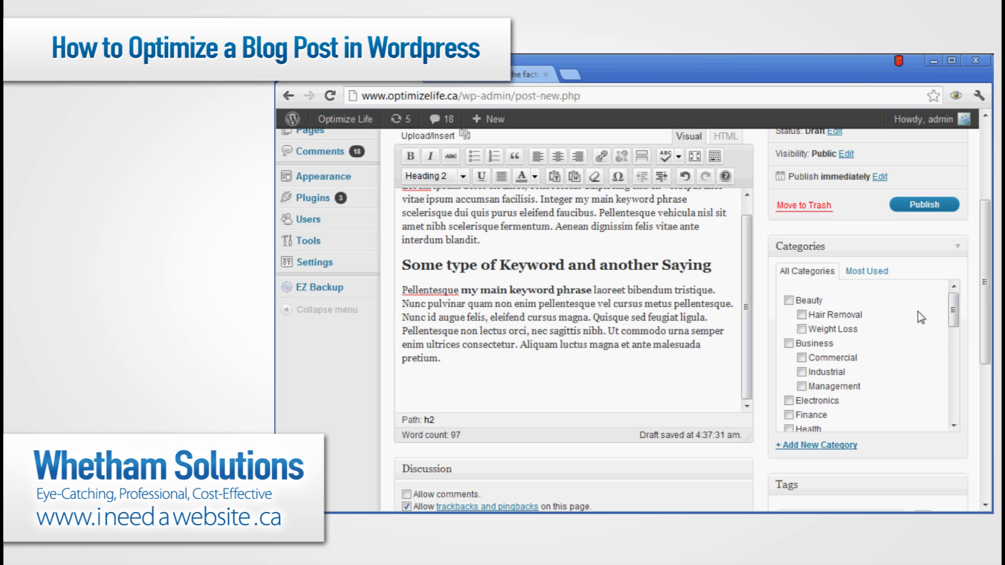
pyautogui.moveTo(954, 308); pyautogui.dragTo(948, 360)
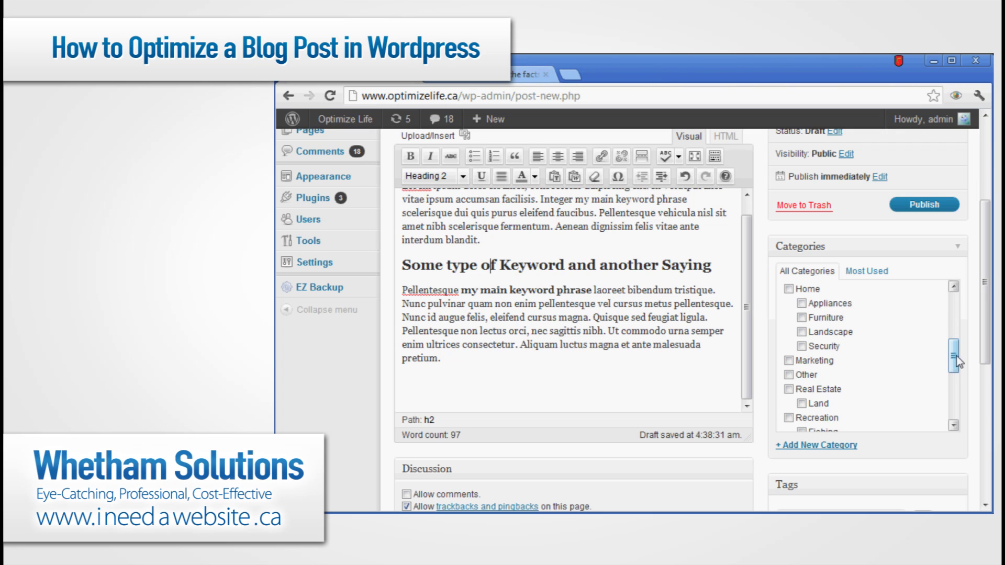
pyautogui.click(840, 446)
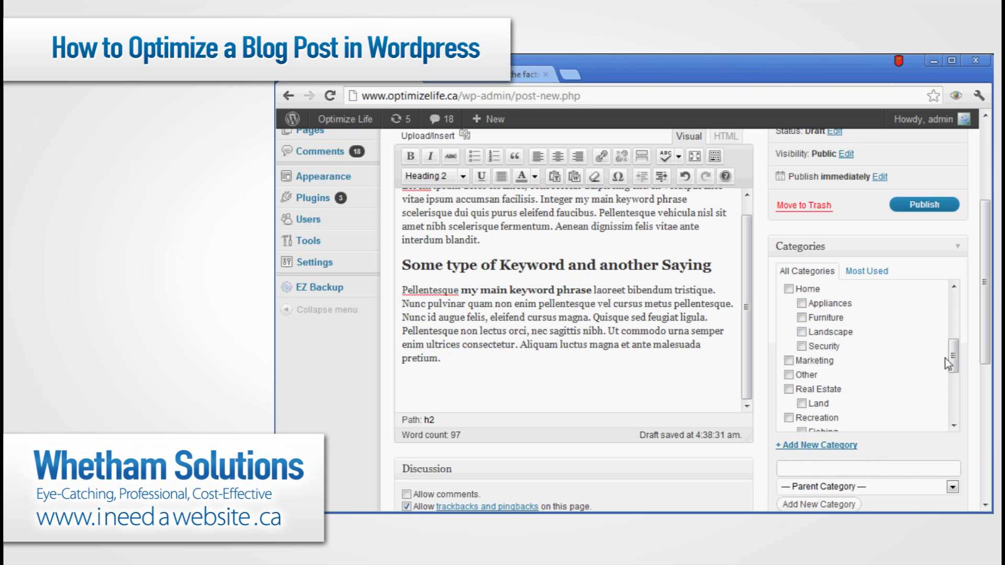
pyautogui.moveTo(956, 357); pyautogui.dragTo(955, 353)
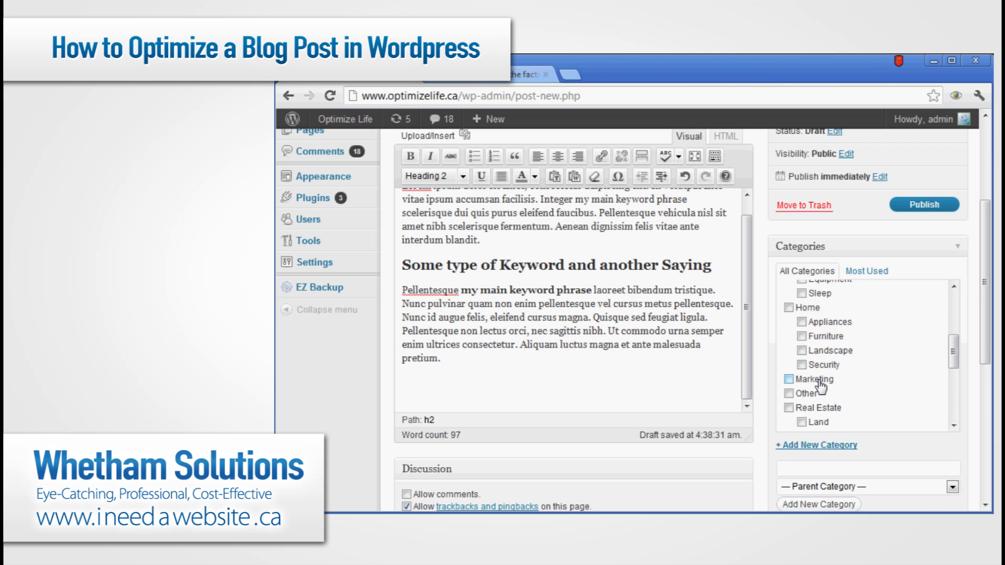
pyautogui.moveTo(981, 333); pyautogui.dragTo(977, 418)
pyautogui.click(850, 387)
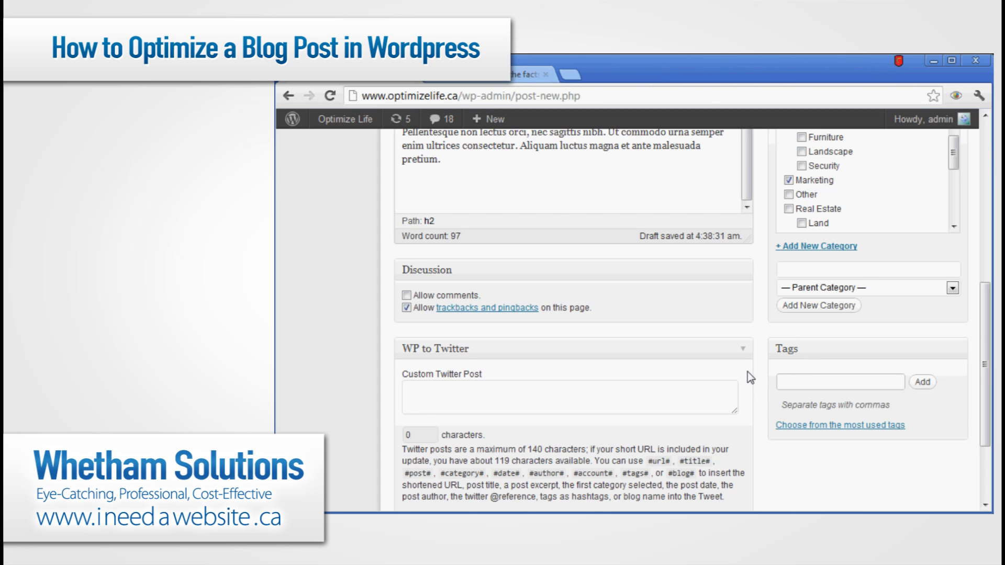
# - Add 'My Main Keyword Phase' as a tag on the post
pyautogui.scroll(2, 748, 371)
pyautogui.scroll(6, 747, 372)
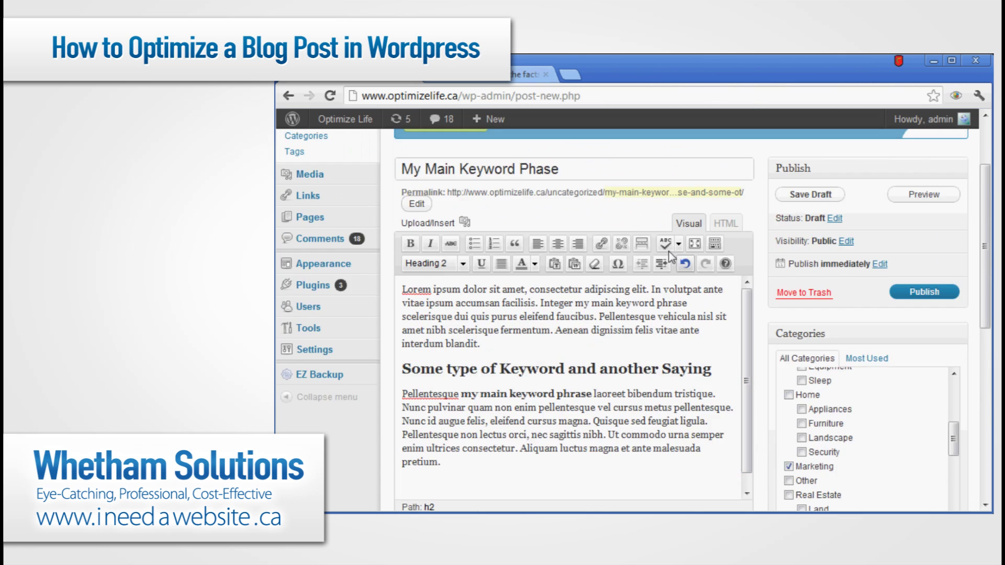
pyautogui.moveTo(571, 168); pyautogui.dragTo(400, 169)
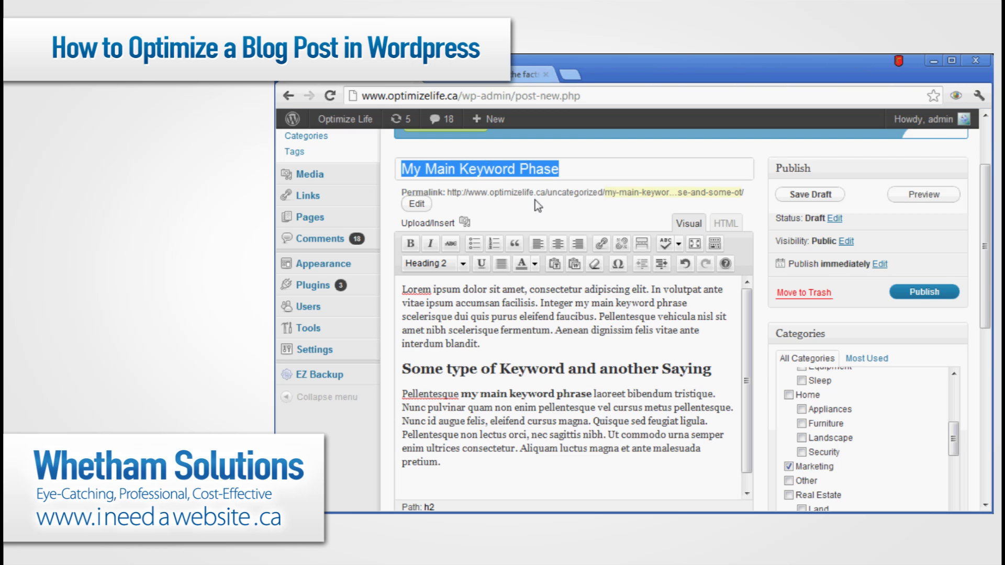
pyautogui.moveTo(461, 394); pyautogui.dragTo(593, 394)
pyautogui.scroll(-6, 764, 388)
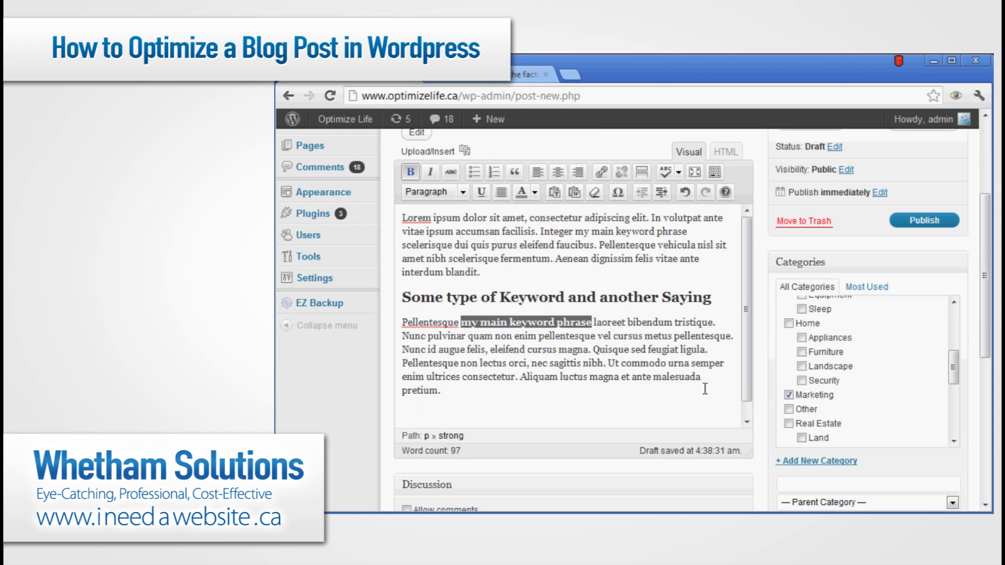
pyautogui.click(805, 385)
pyautogui.write('My Main Keyword Phase')
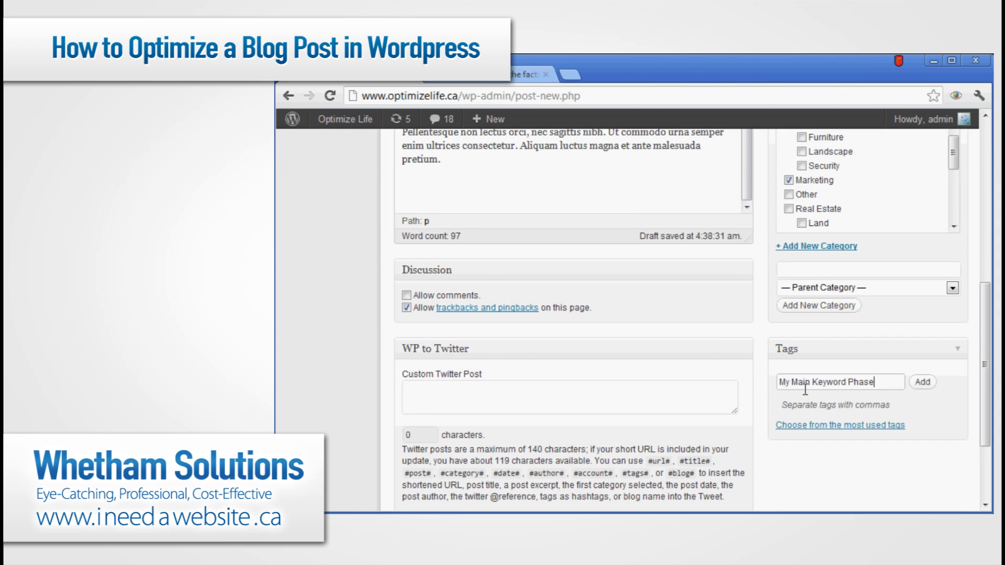
pyautogui.click(921, 382)
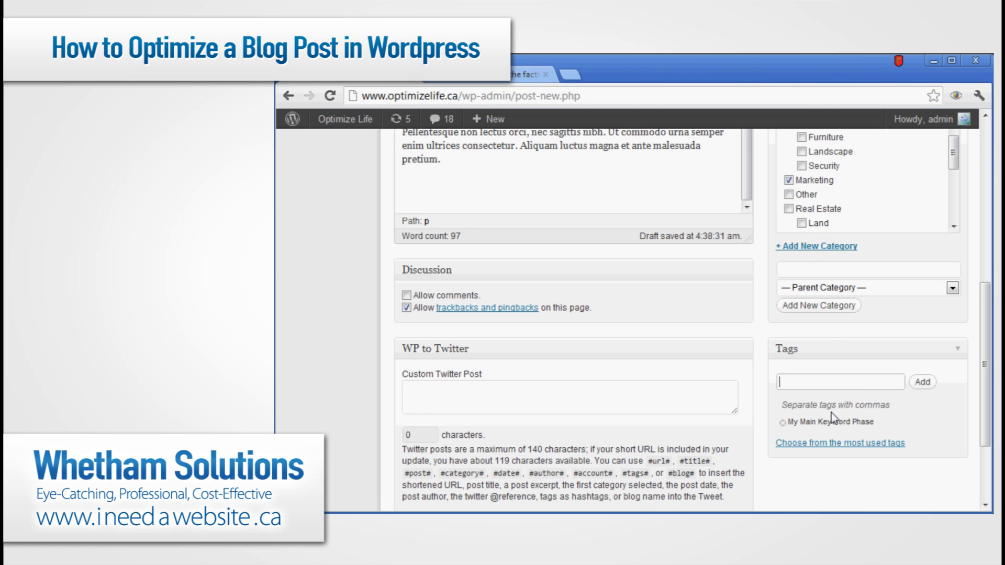
# - Add the tags 'marketing', 'marketing keyword phrase' and 'main marketing phrase'
pyautogui.write('mark')
pyautogui.write('eting, ')
pyautogui.write('marke')
pyautogui.write('ting keyword ph')
pyautogui.write('rase')
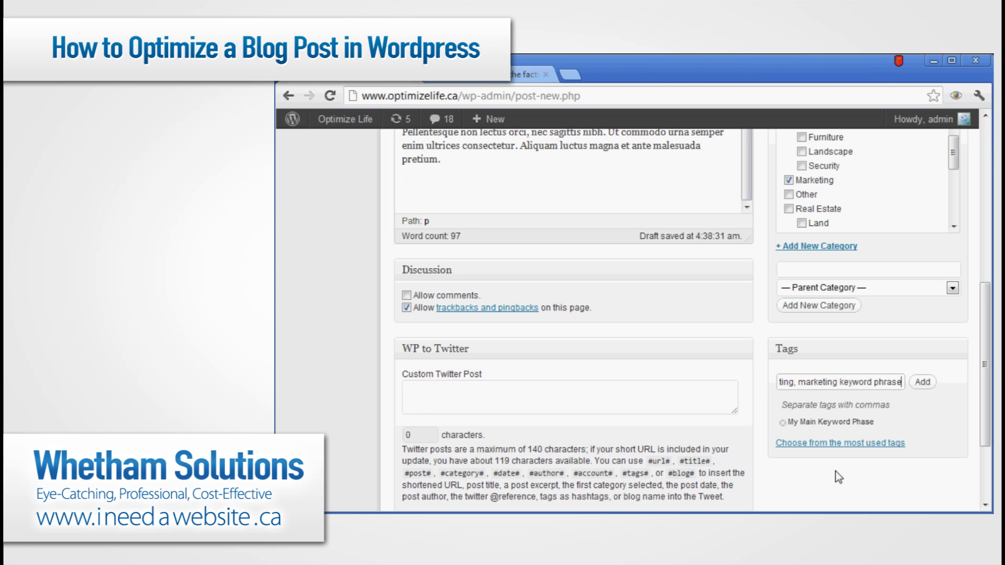
pyautogui.write(', main market')
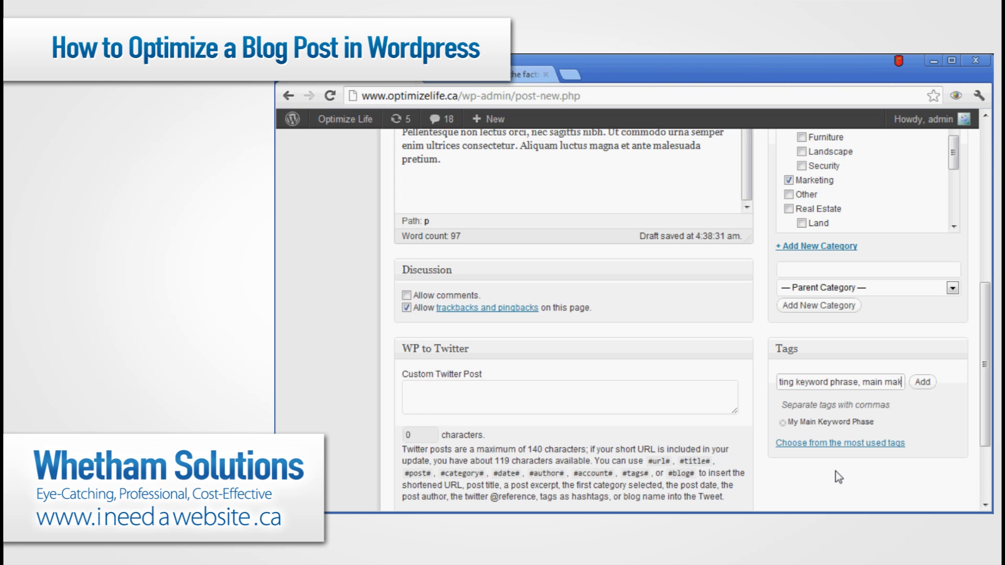
pyautogui.write('ing phrase')
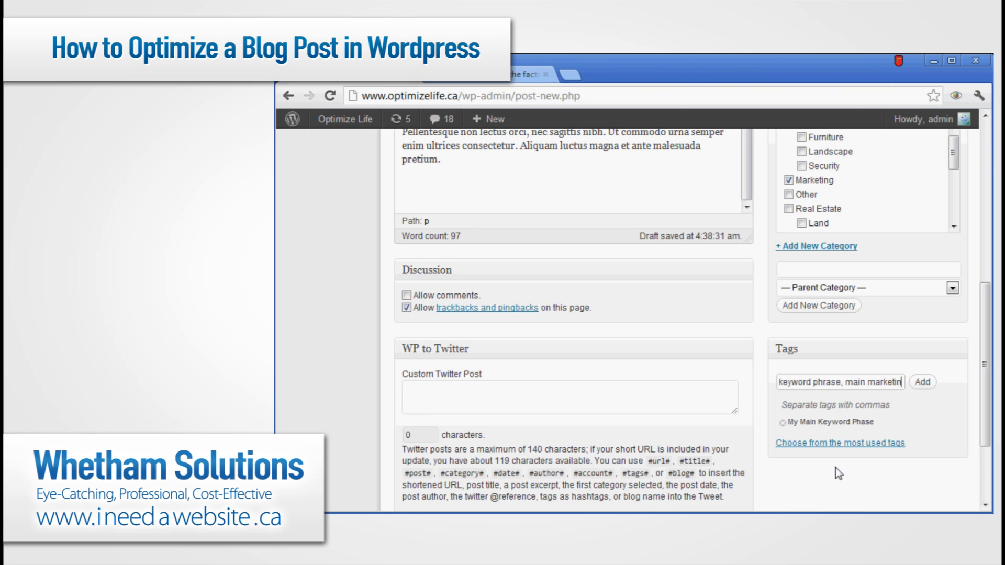
pyautogui.click(922, 381)
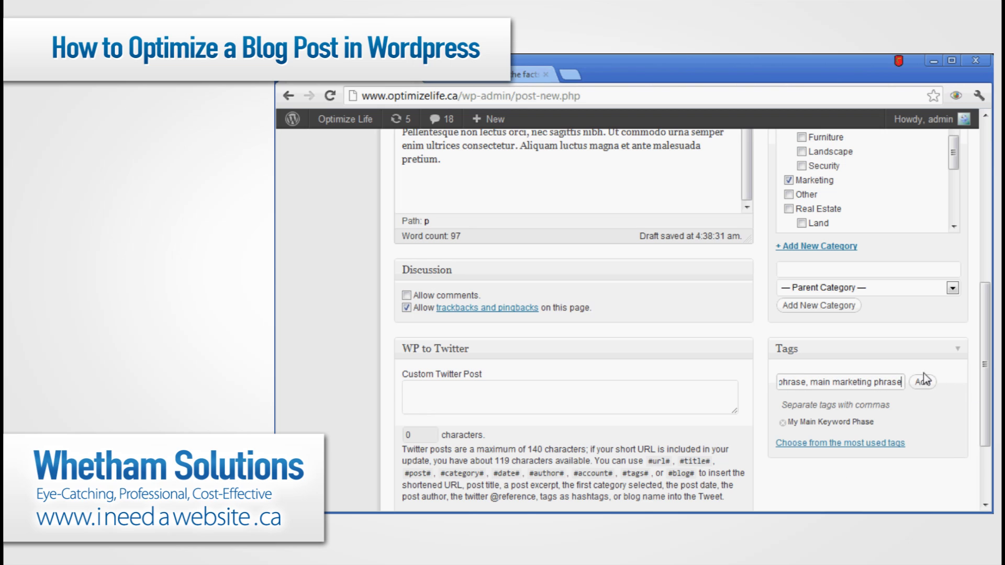
pyautogui.moveTo(865, 425)
pyautogui.mouseDown()
pyautogui.moveTo(790, 422)
pyautogui.moveTo(874, 425)
pyautogui.mouseUp()
pyautogui.click(874, 425)
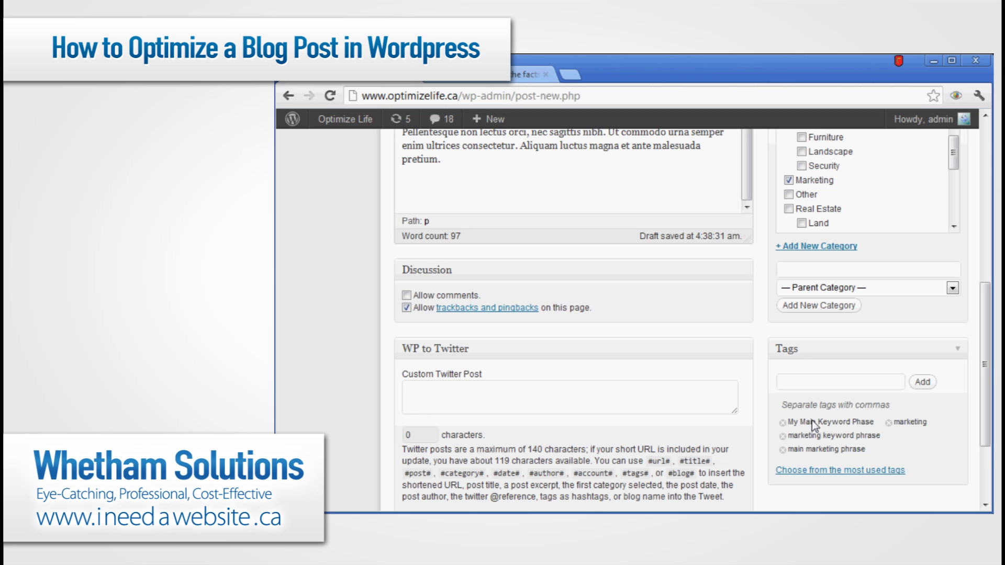
pyautogui.moveTo(988, 419); pyautogui.dragTo(988, 298)
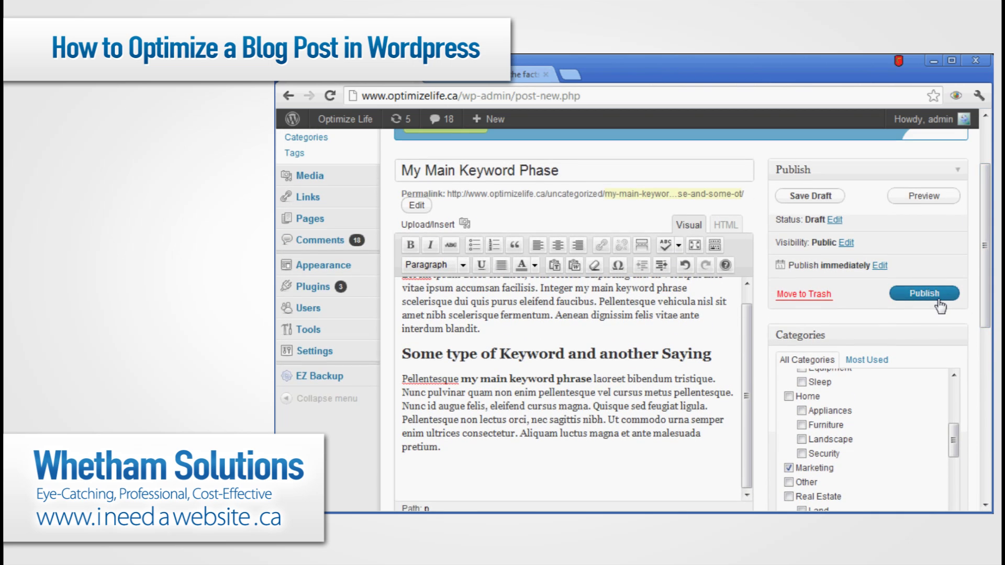